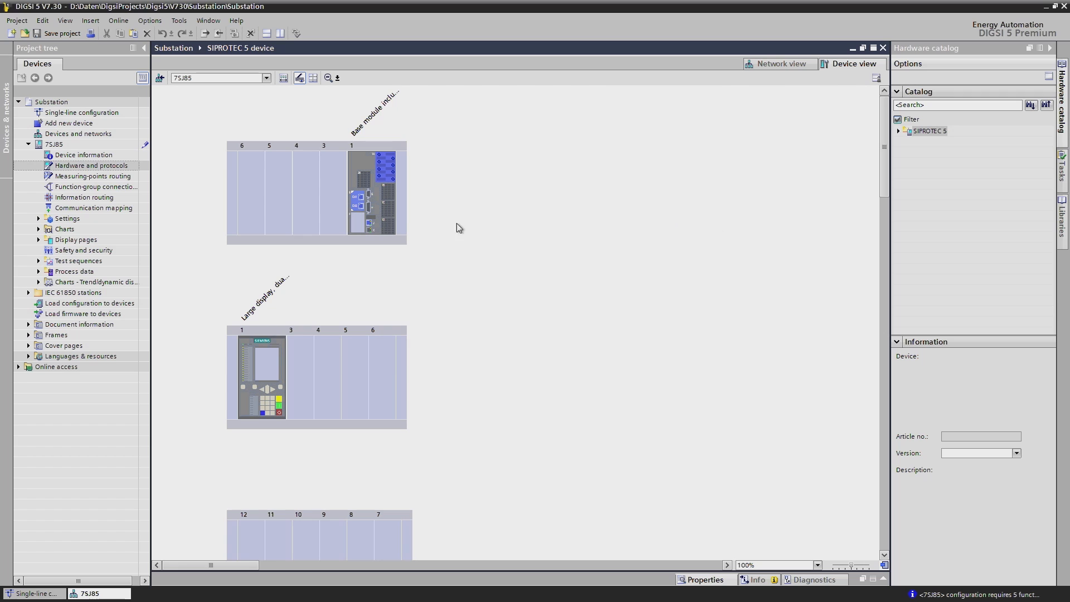
- Set channel 1 of the ETH-BA-2EL module in port E to the IEC 61850-8-1 communication protocol
left_click(356, 201)
left_click(713, 581)
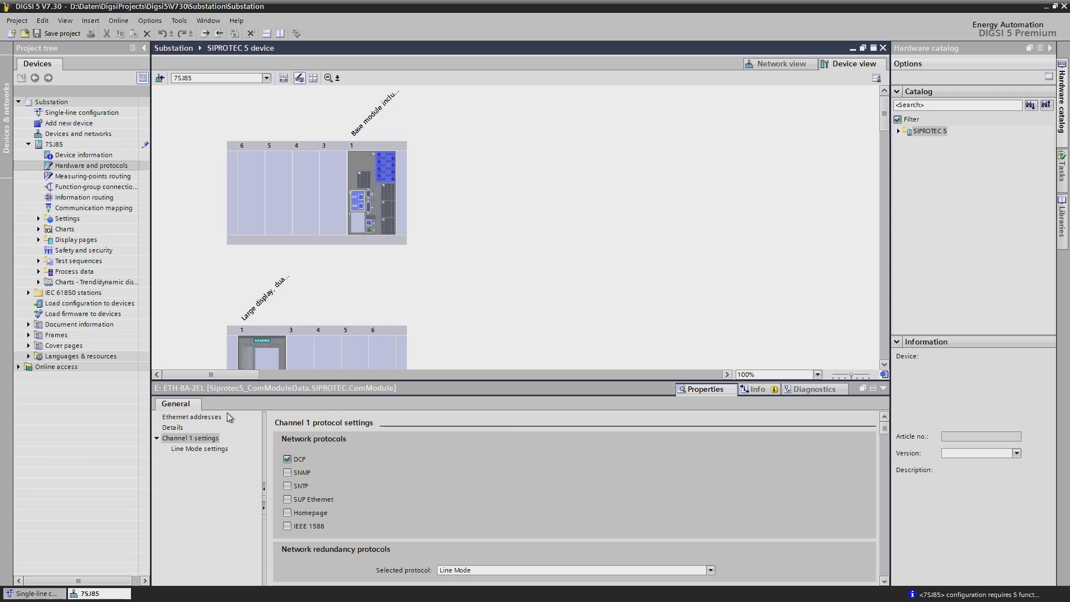
left_click(218, 418)
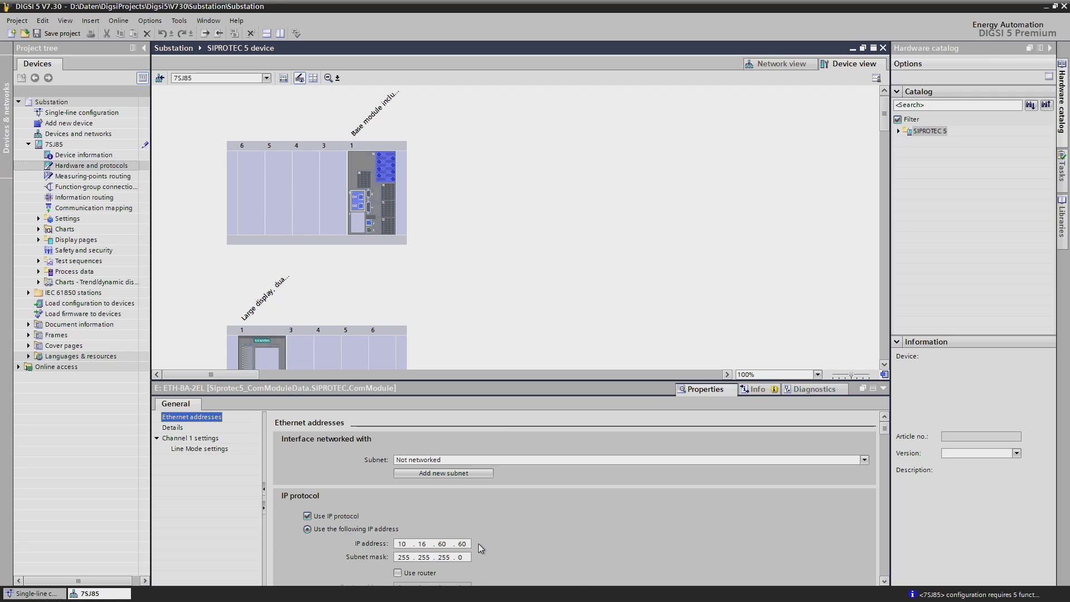
left_click(189, 438)
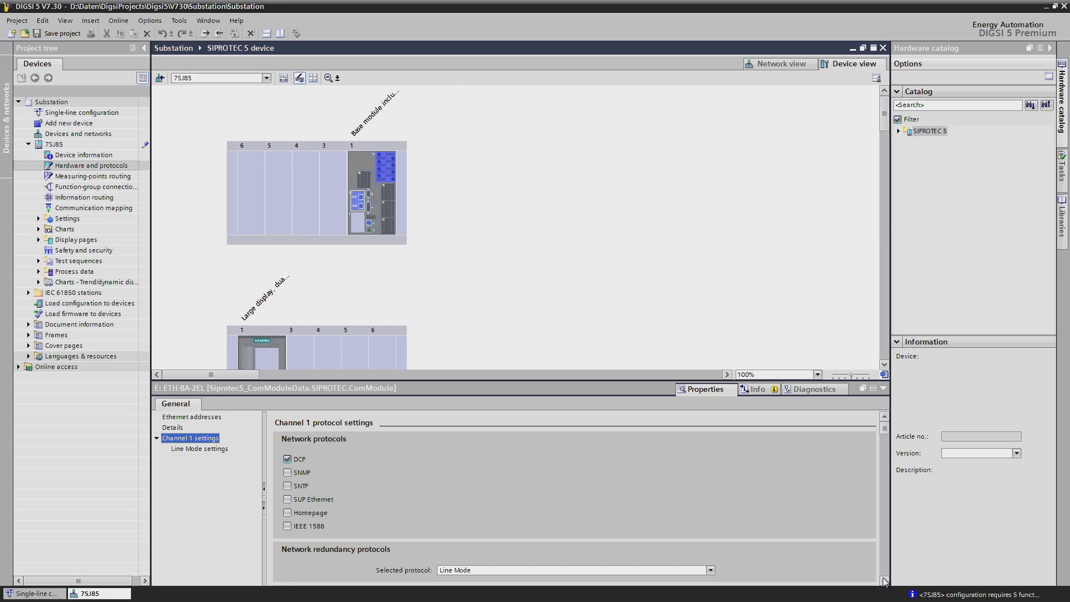
scroll(883, 581, "down", 3)
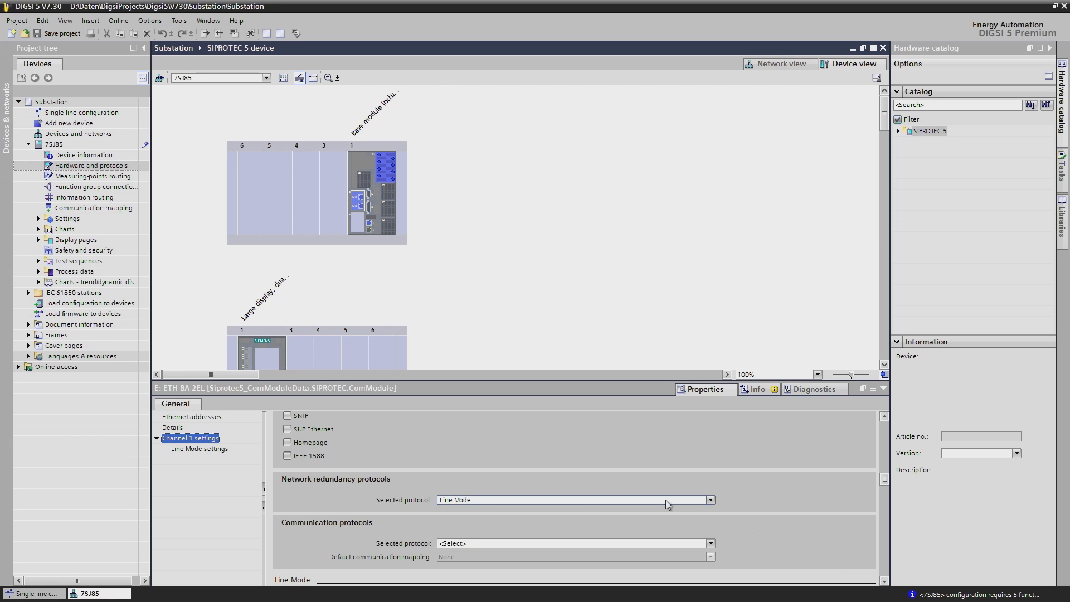
left_click(710, 543)
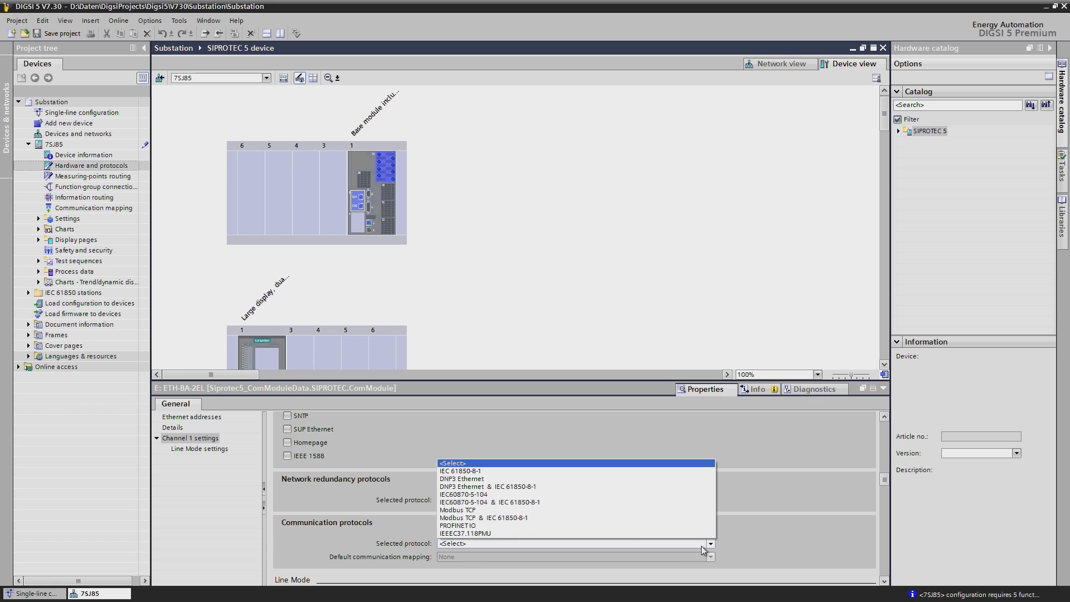
left_click(487, 472)
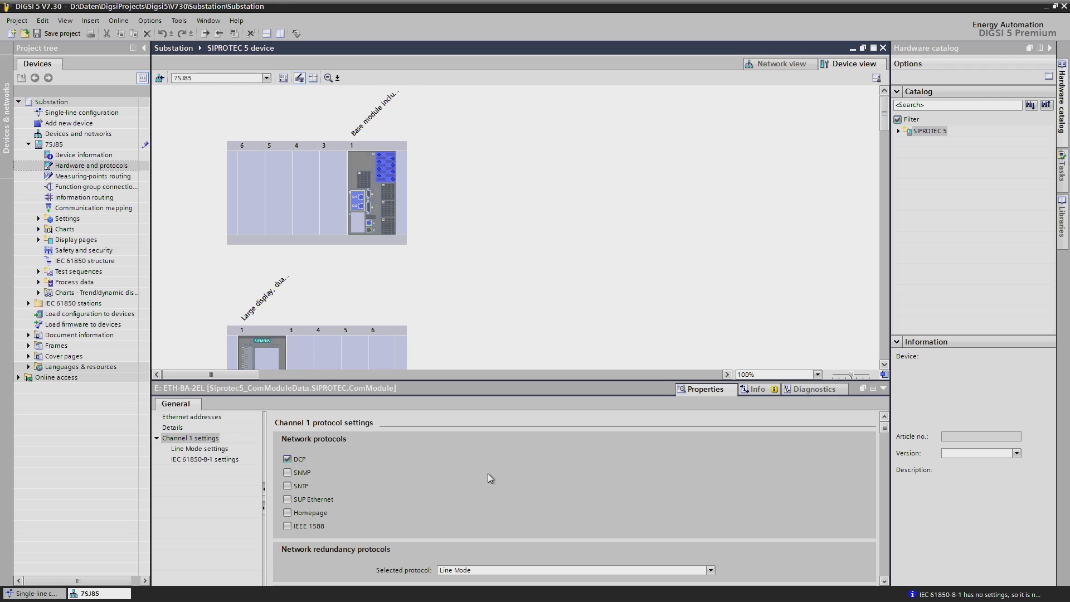
- Enable SNTP on channel 1 of the Ethernet module and review its time source settings
left_click(288, 486)
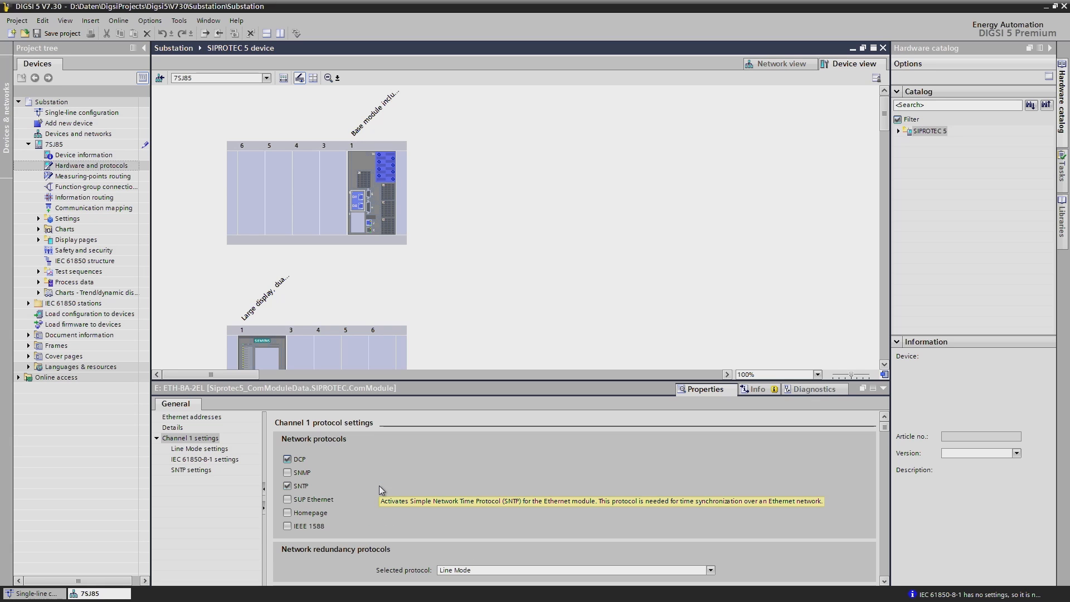
left_click(185, 470)
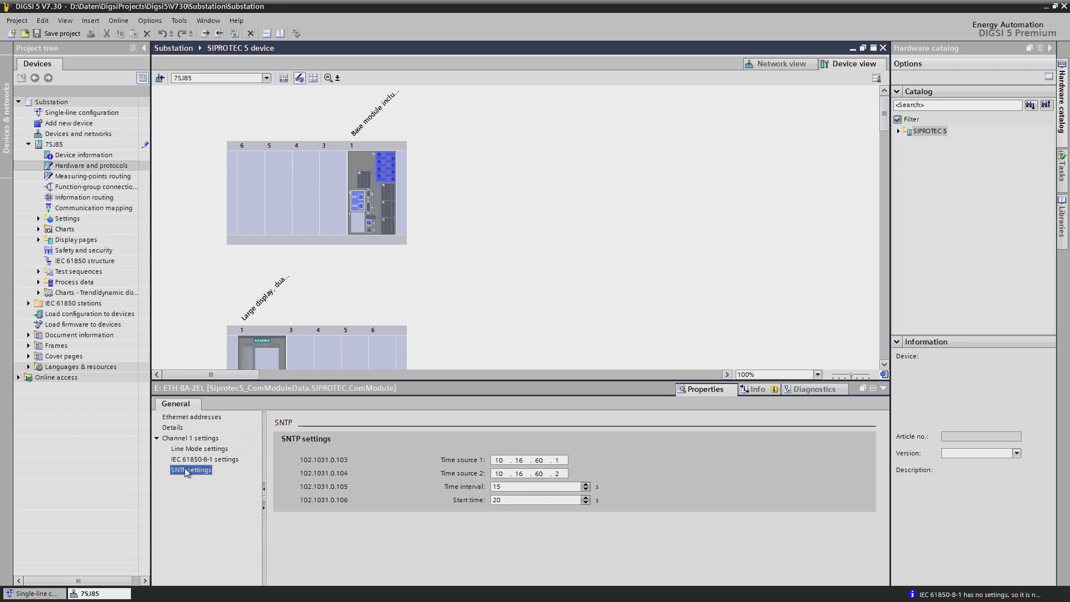
left_click(196, 438)
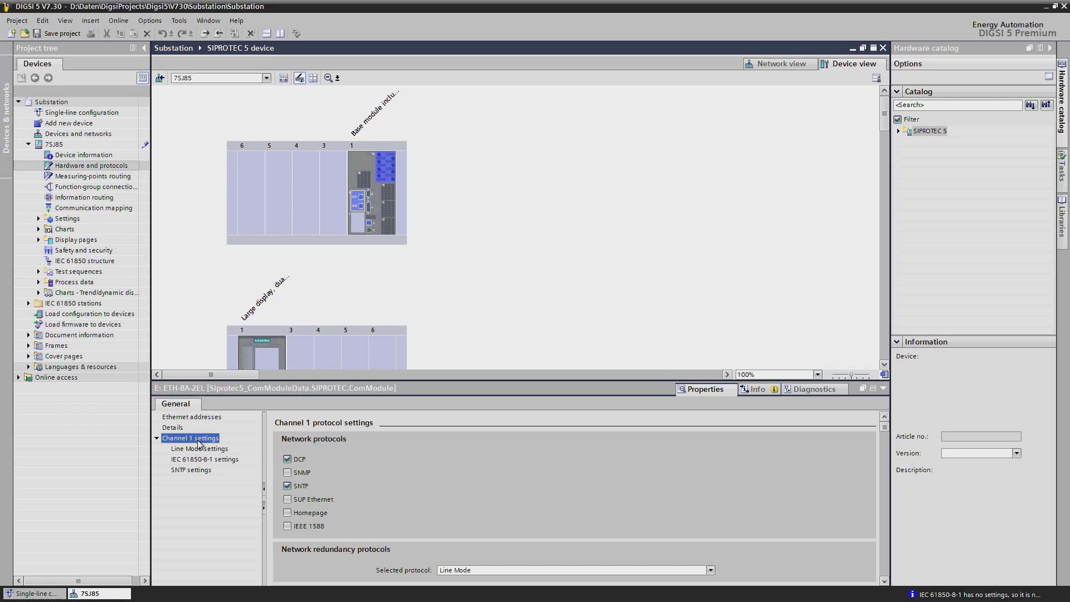
- Change the channel 1 network redundancy protocol to RSTP and accept the loss of the Line Mode settings
left_click(884, 580)
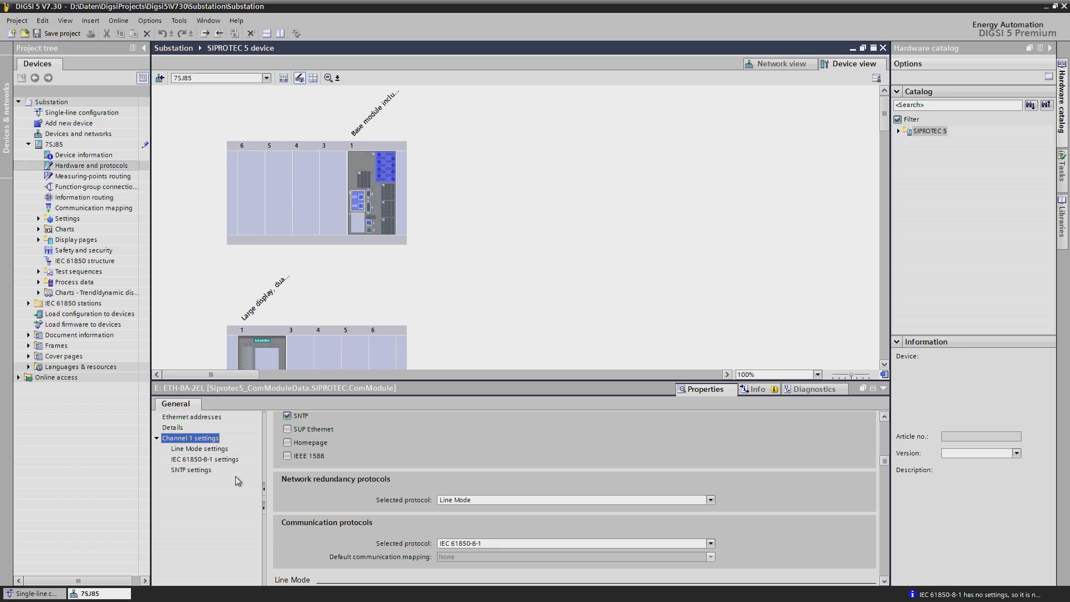
left_click(711, 500)
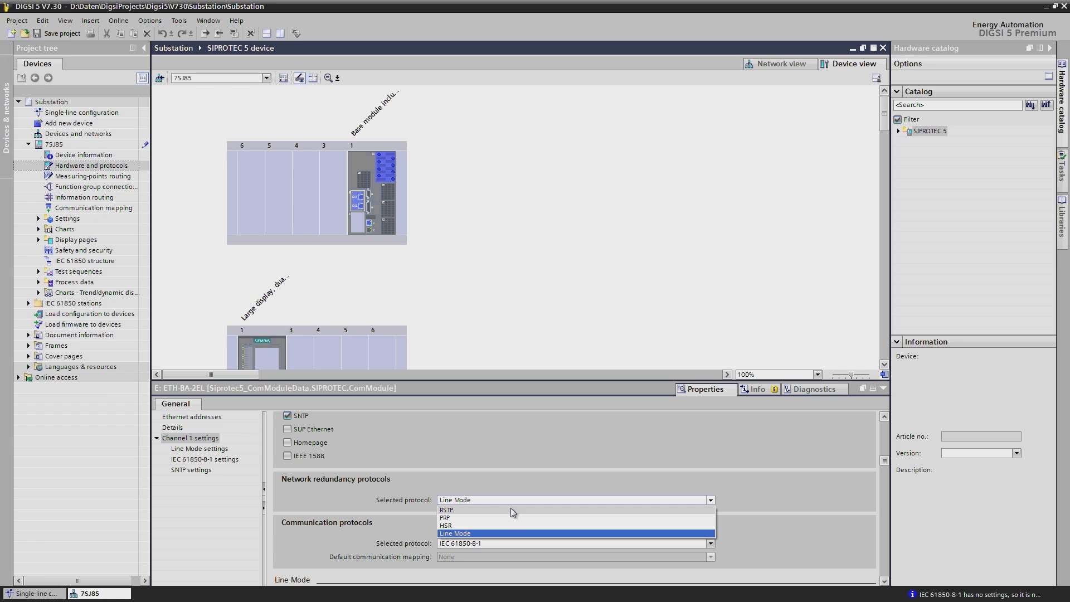
left_click(474, 509)
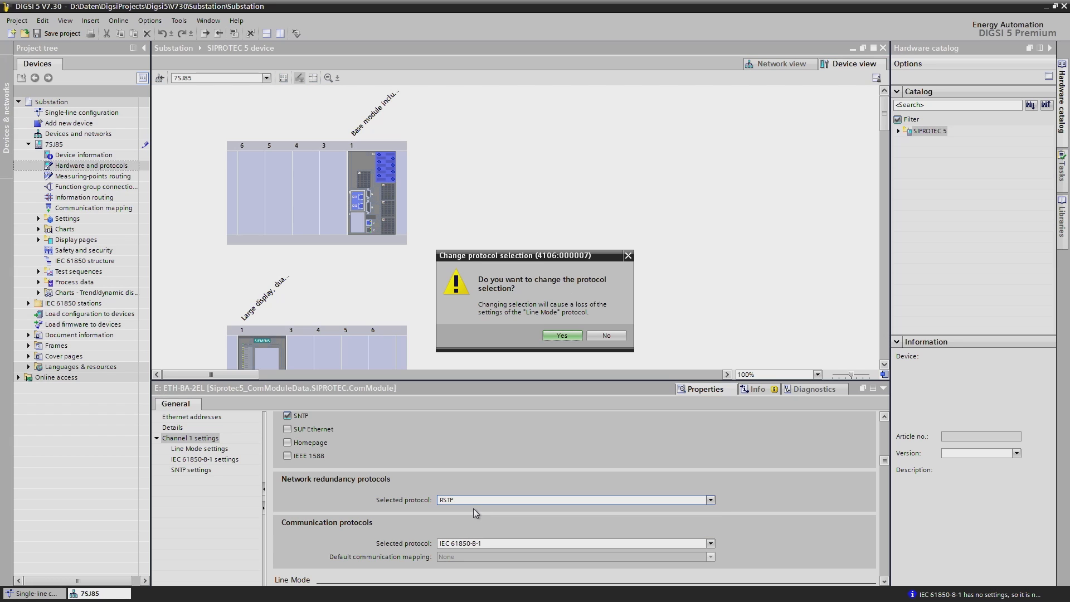
left_click(560, 335)
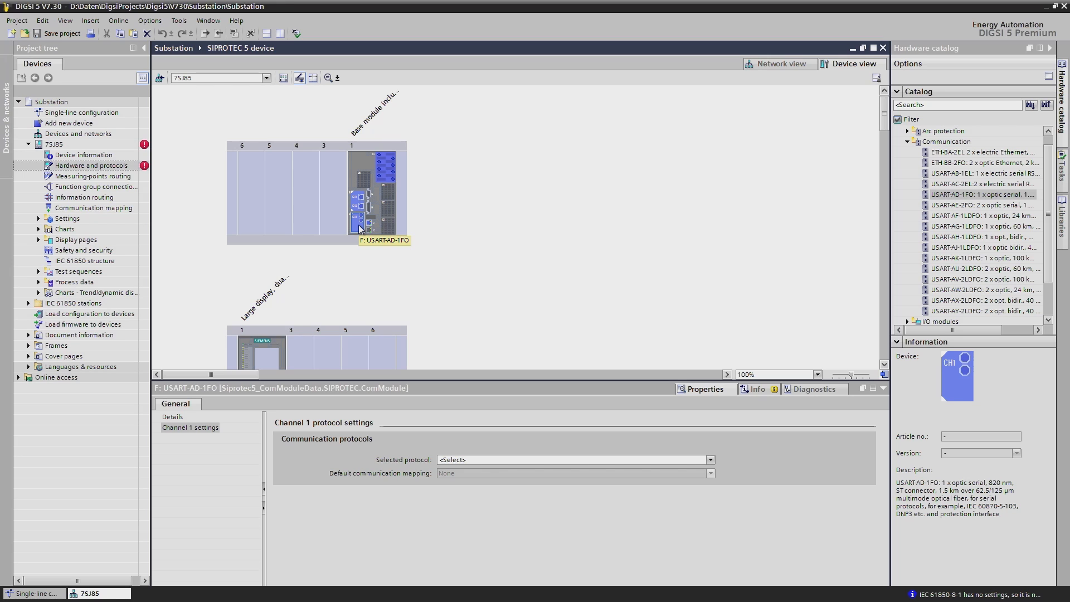
- Replace the USART-AD-1FO communication module in port F of the base module with a USART-AE-2FO
right_click(359, 226)
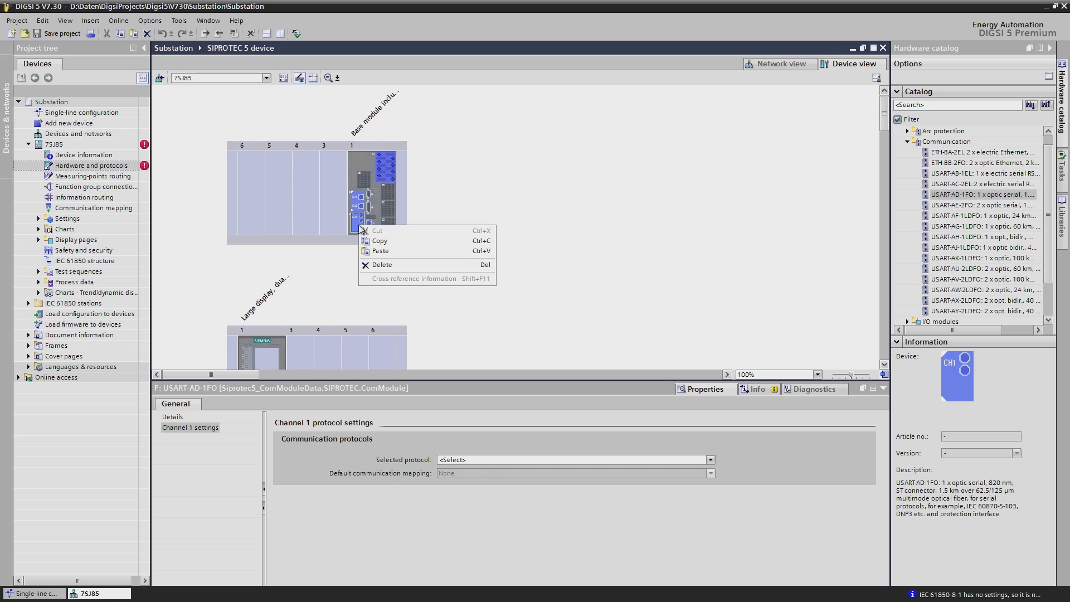
left_click(396, 265)
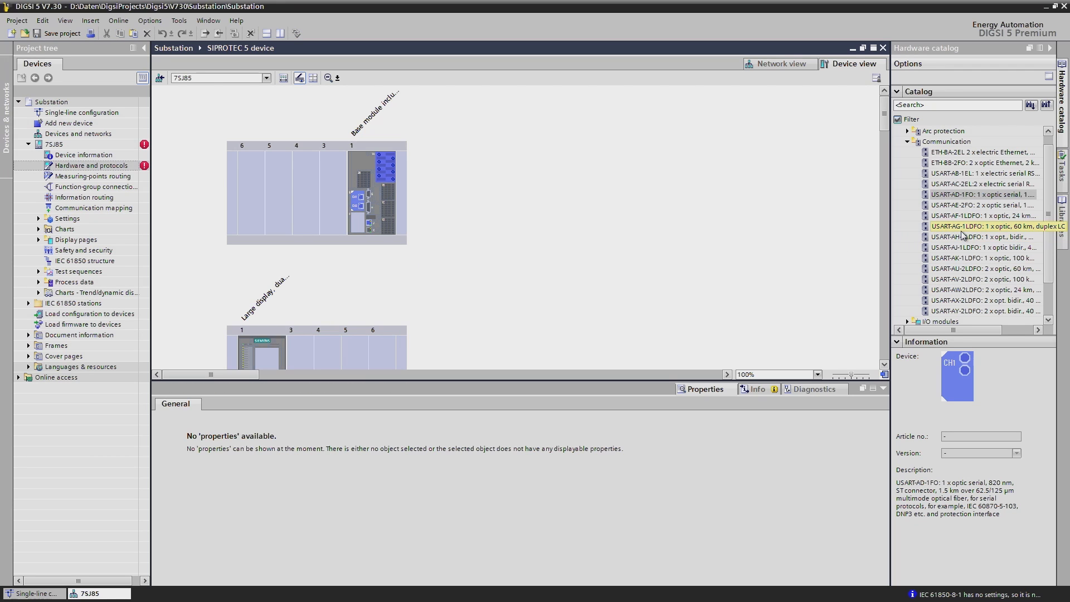
left_click(958, 195)
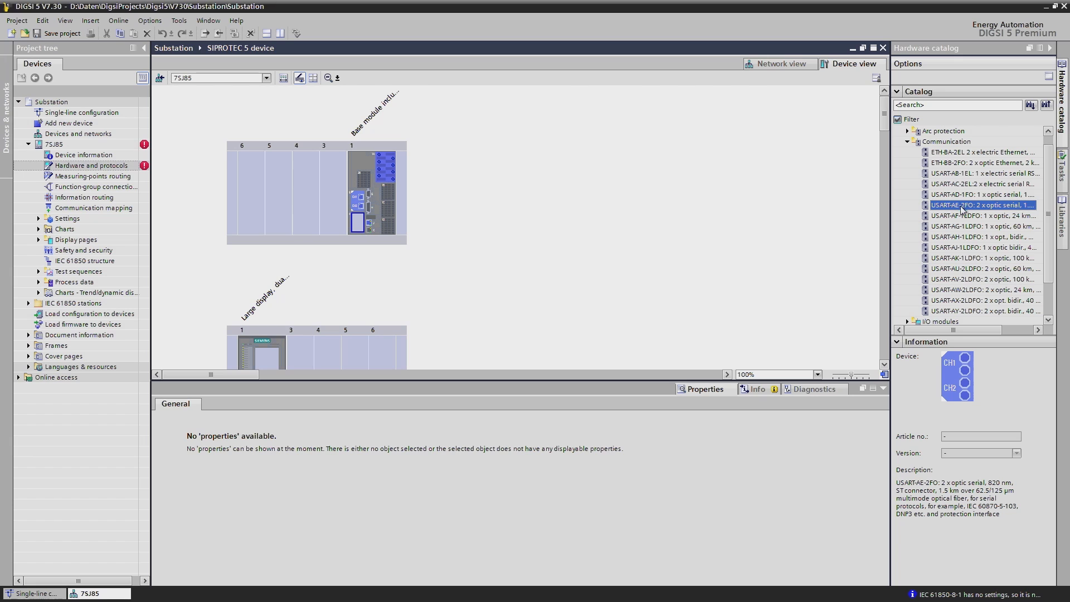
left_click_drag(961, 206, 369, 230)
left_click_drag(357, 228, 357, 227)
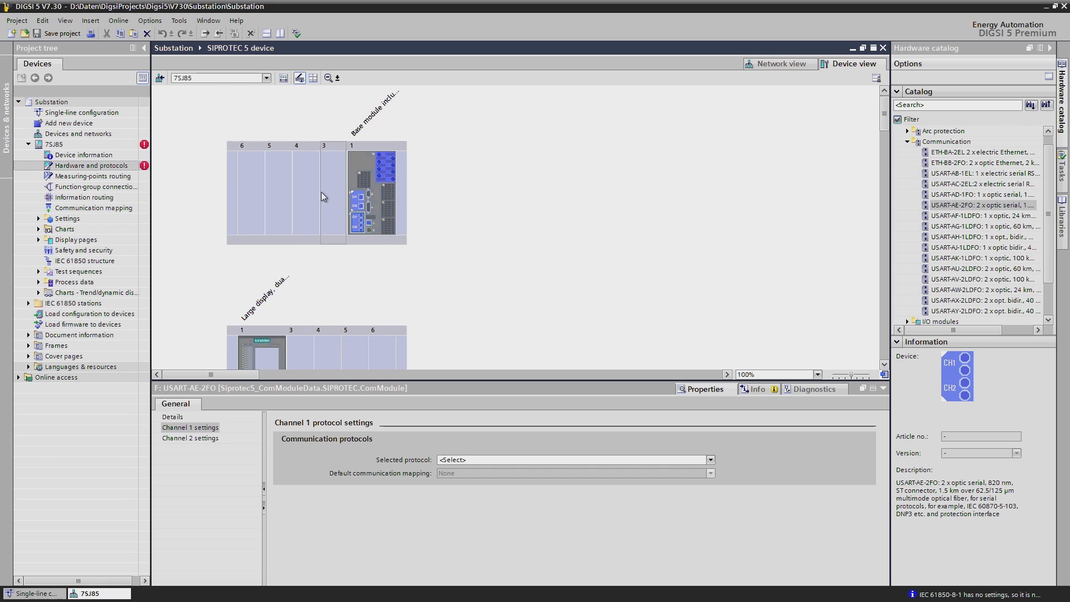
- Add an IO 205 input/output module to slot 3 beside the base module
left_click(885, 364)
left_click(885, 364)
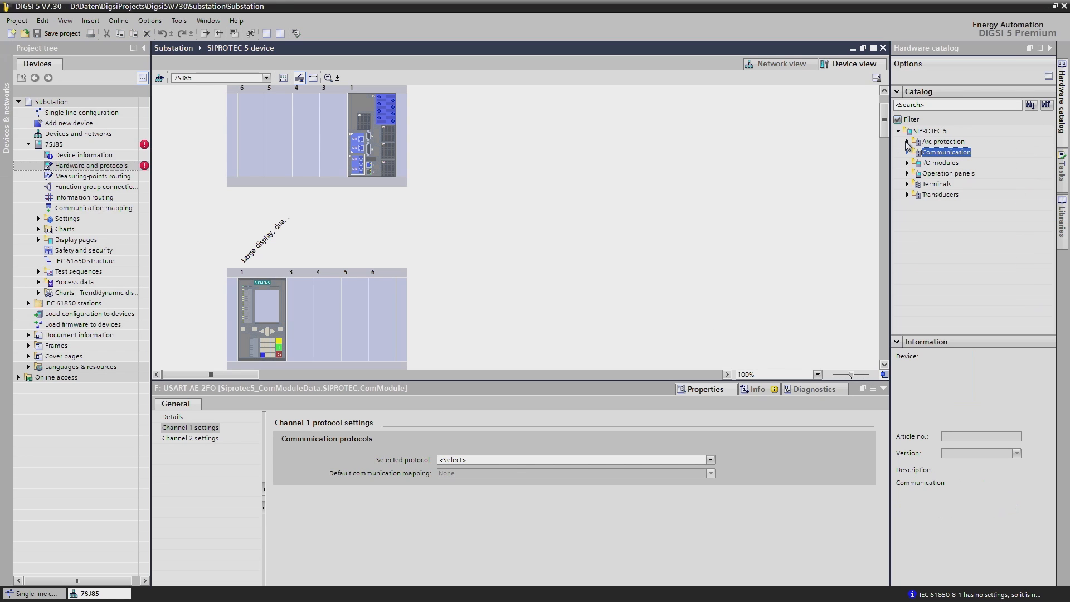
left_click(907, 163)
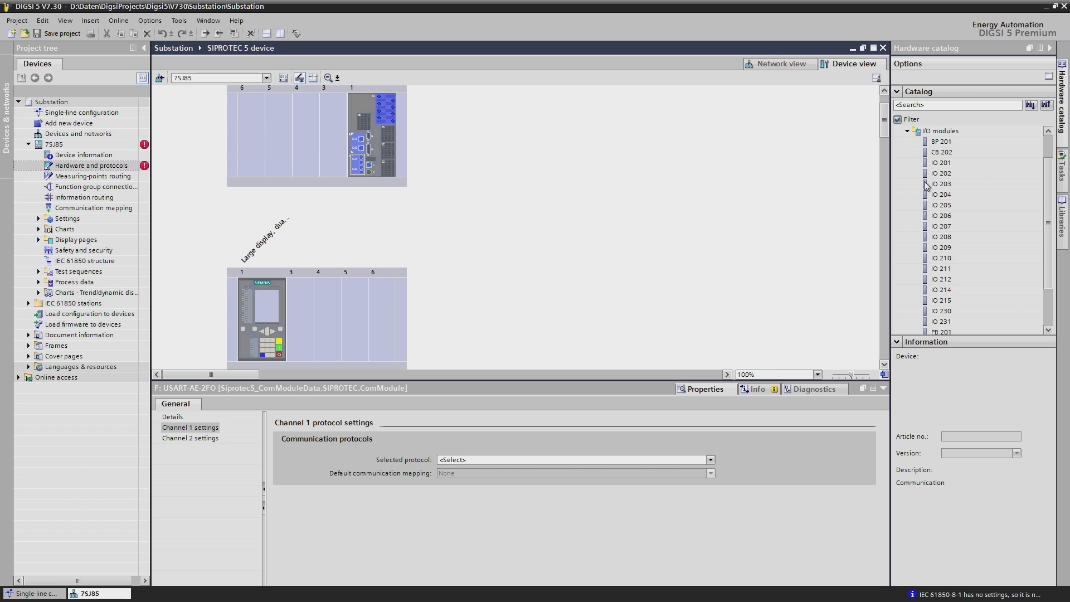
left_click(938, 206)
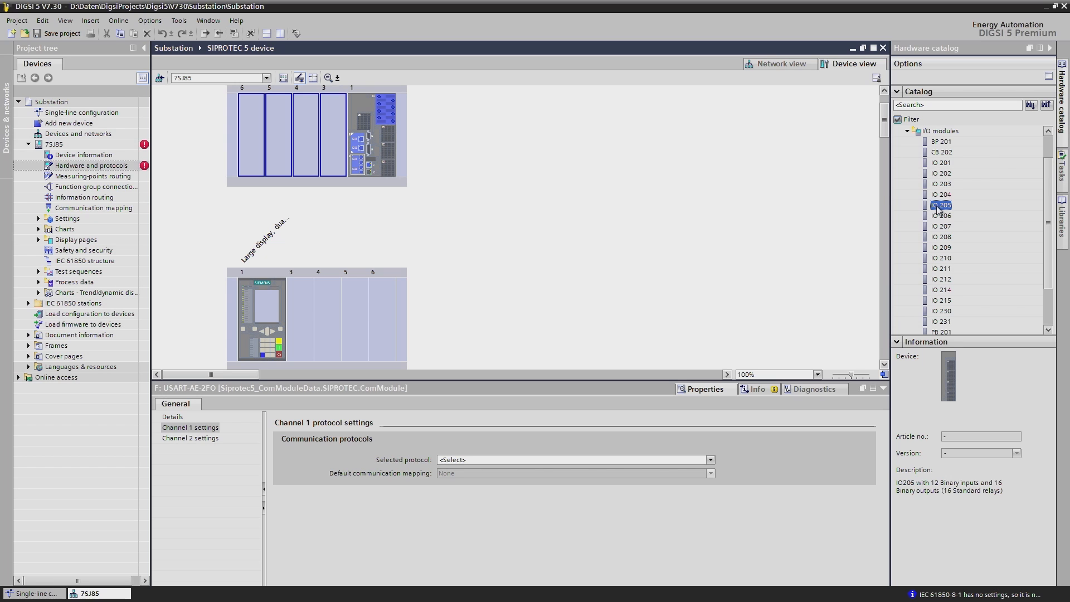
left_click_drag(938, 209, 334, 140)
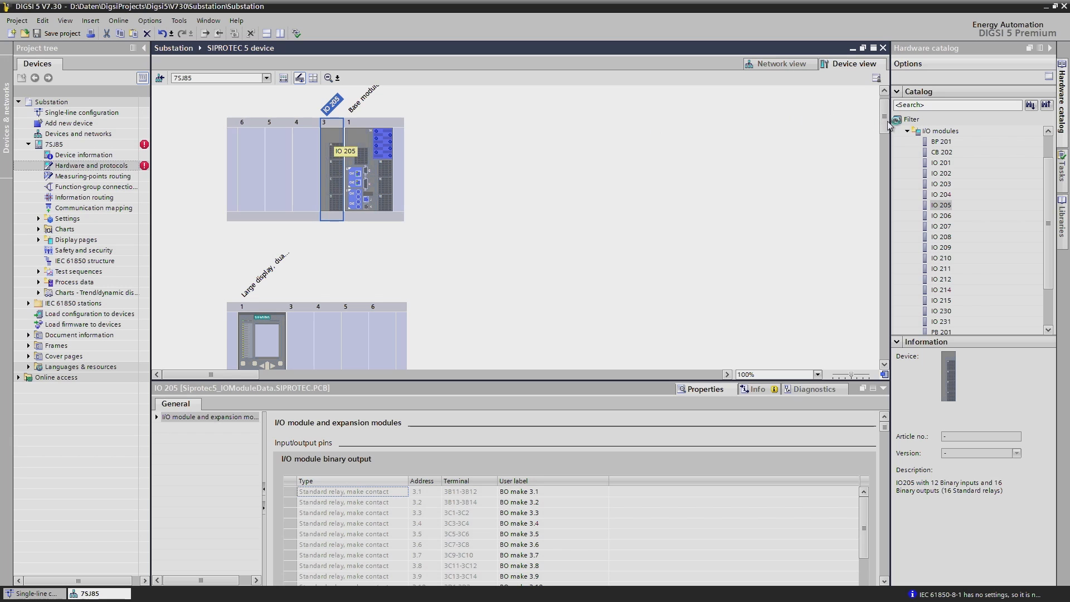
- Add the operation panel expansion module with red LEDs to slot 3 beside the large display
left_click(907, 132)
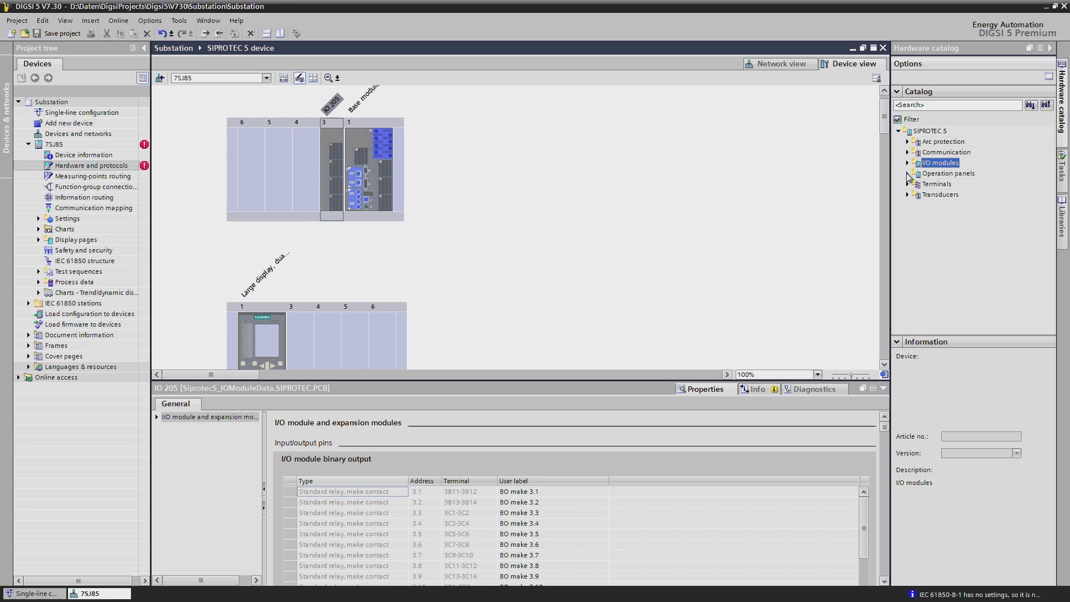
left_click(906, 173)
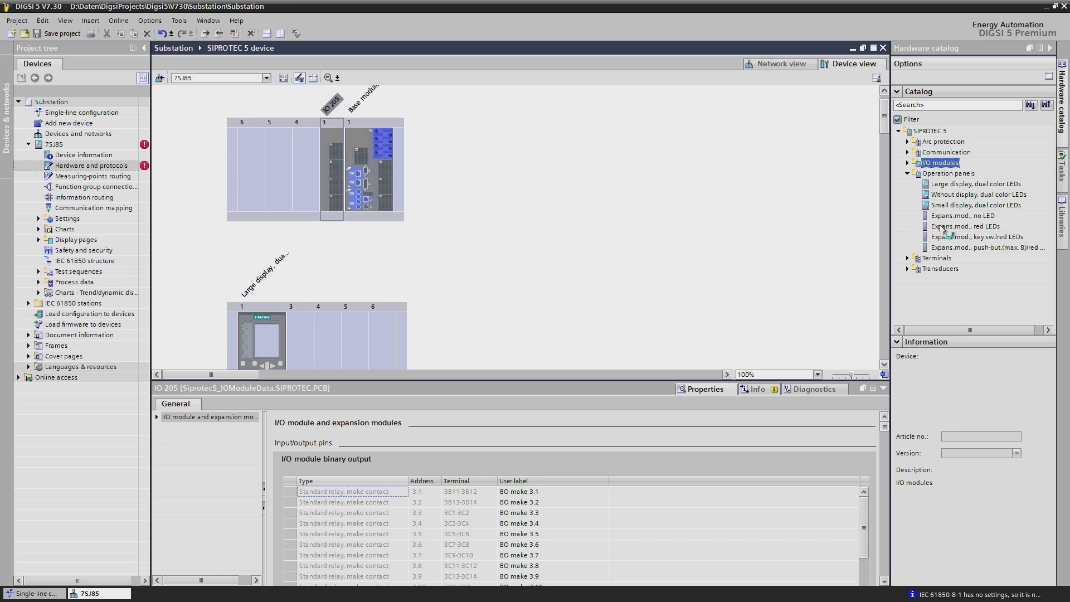
left_click_drag(946, 228, 301, 331)
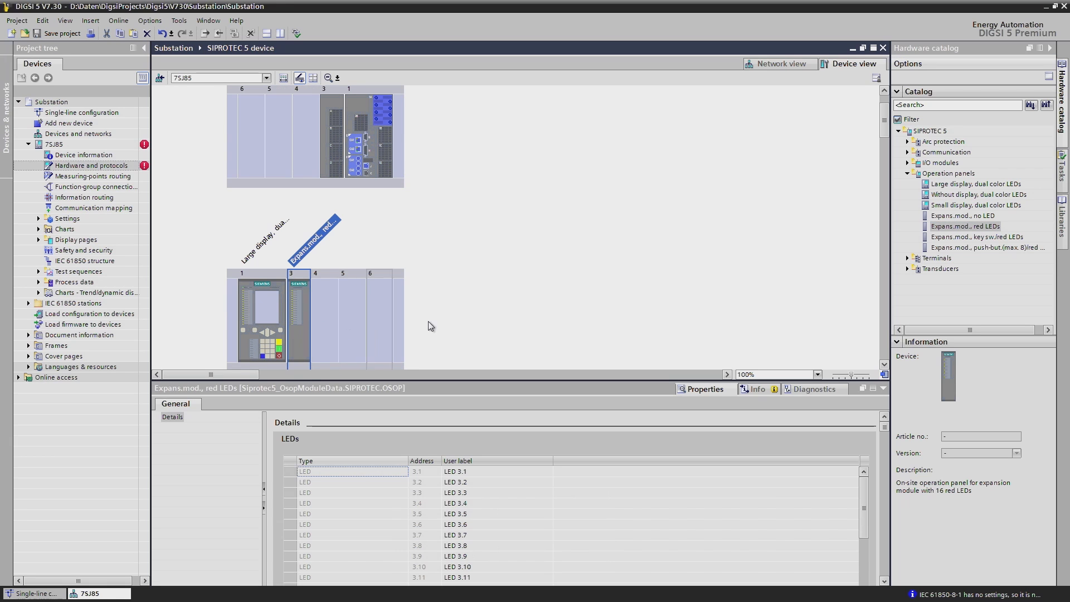
- Examine which free slots in the first and second device rows accept another IO 205 module
left_click(907, 163)
left_click(941, 208)
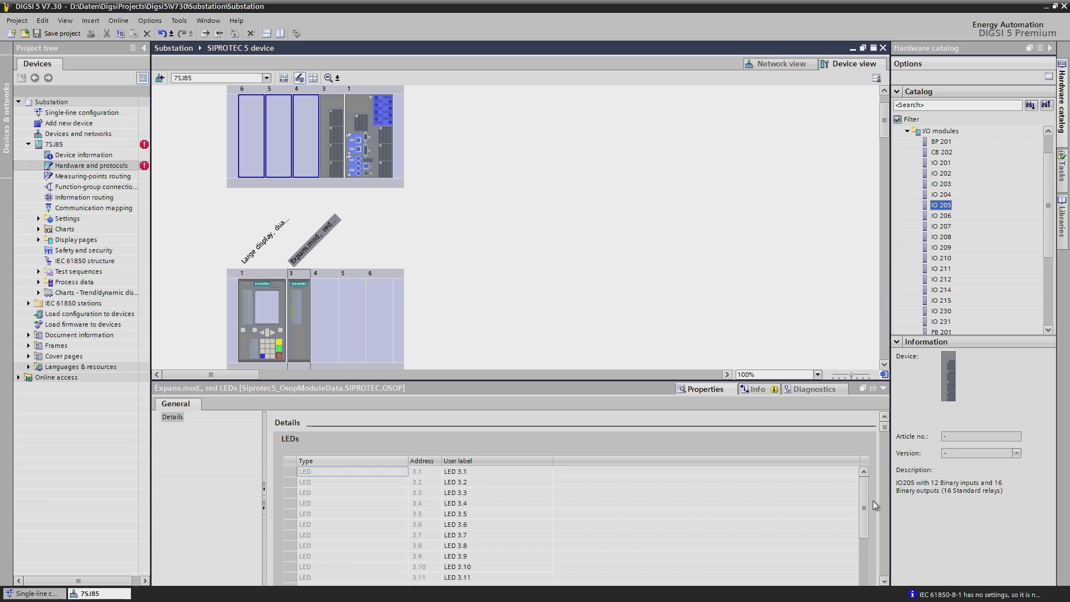
left_click(883, 365)
left_click(884, 366)
left_click(884, 366)
left_click(884, 366)
left_click(884, 365)
left_click(884, 366)
left_click(885, 365)
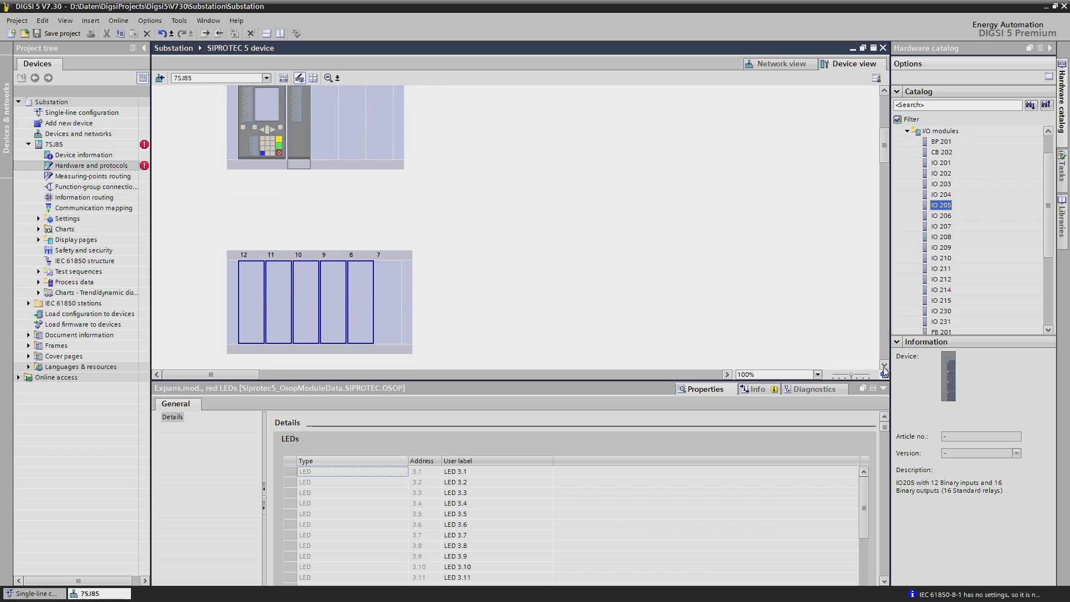
left_click(885, 365)
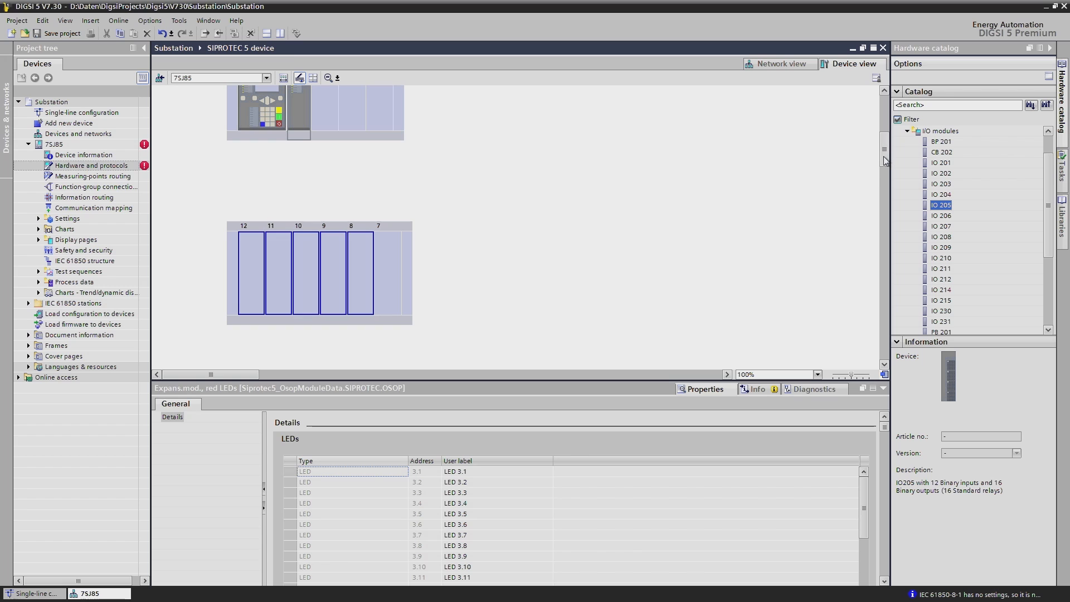
left_click_drag(883, 156, 887, 119)
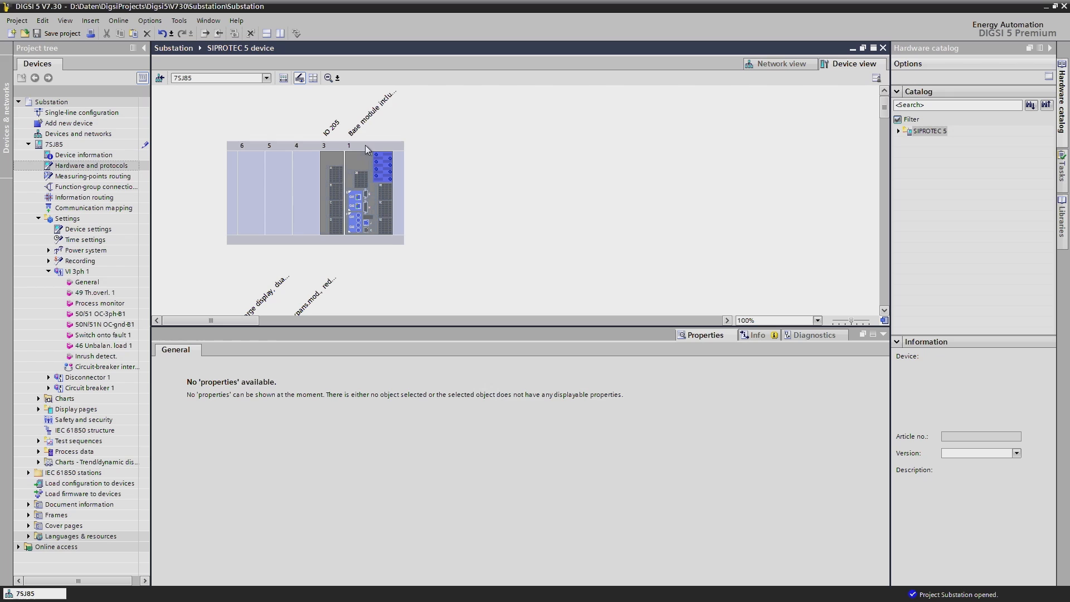
- Select the base module in slot 1 of the first device row
left_click(355, 166)
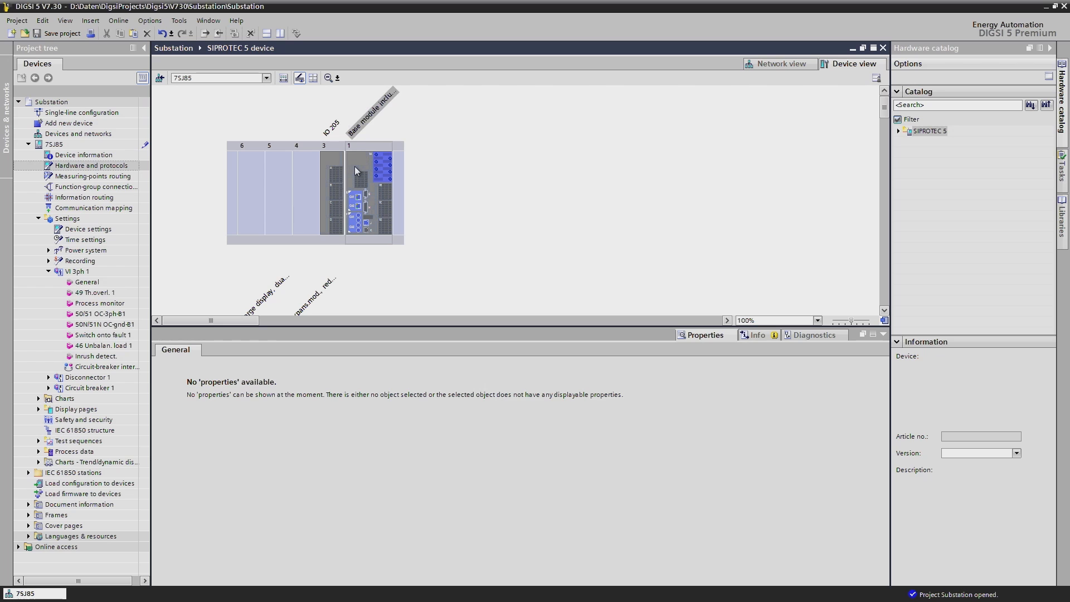